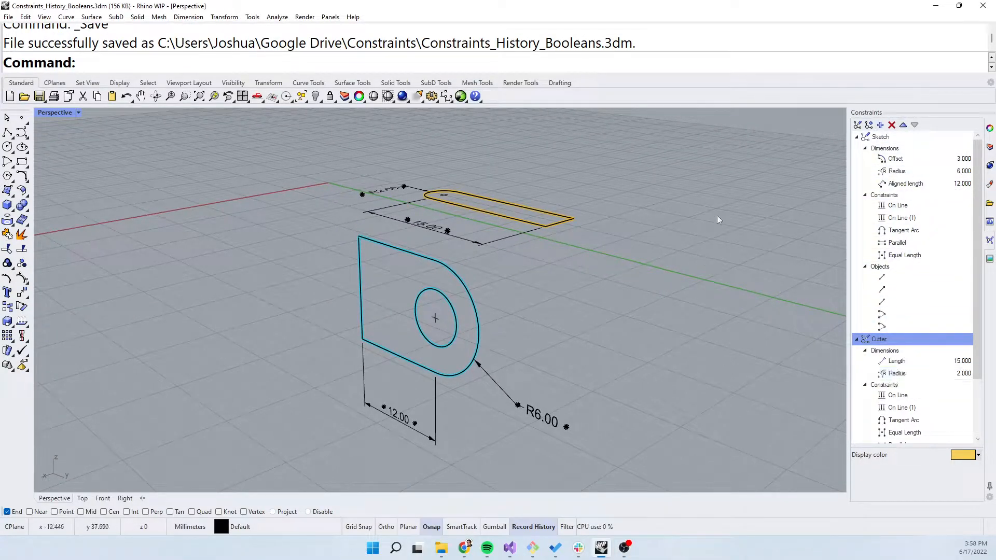
# Examine the placement and orientation of the two constrained sketches from the four-view, Right and Perspective views
pyautogui.moveTo(445, 236); pyautogui.dragTo(582, 248, button='right')
pyautogui.moveTo(642, 256)
pyautogui.mouseDown(button='right')
pyautogui.moveTo(480, 276)
pyautogui.moveTo(501, 278)
pyautogui.mouseUp(button='right')
pyautogui.doubleClick(50, 114)
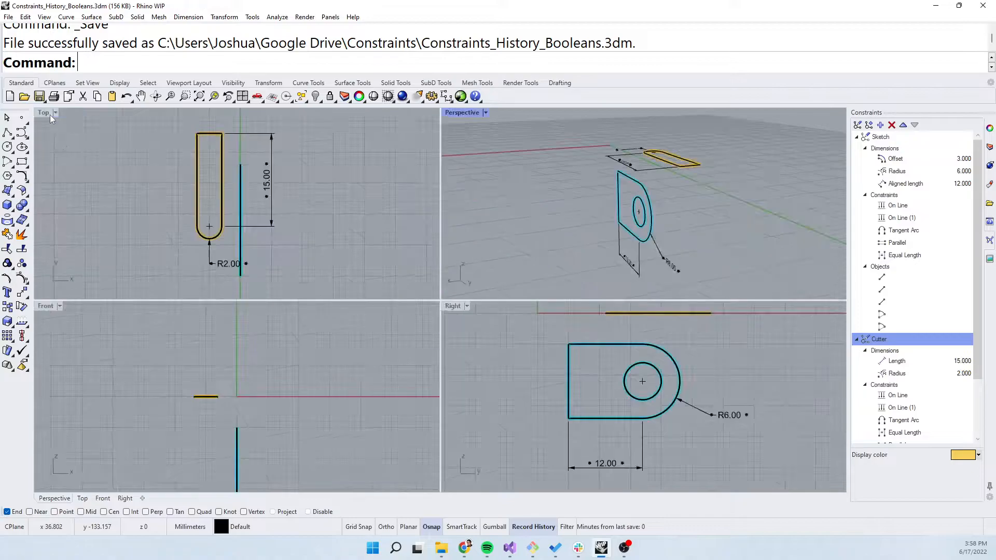
pyautogui.click(460, 309)
pyautogui.doubleClick(461, 308)
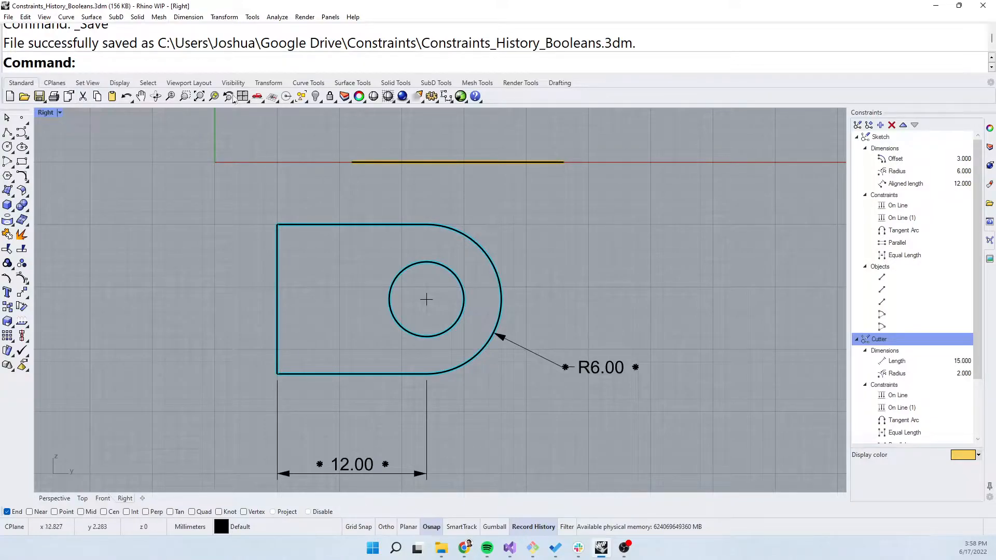
pyautogui.doubleClick(47, 113)
pyautogui.moveTo(590, 206); pyautogui.dragTo(615, 224, button='right')
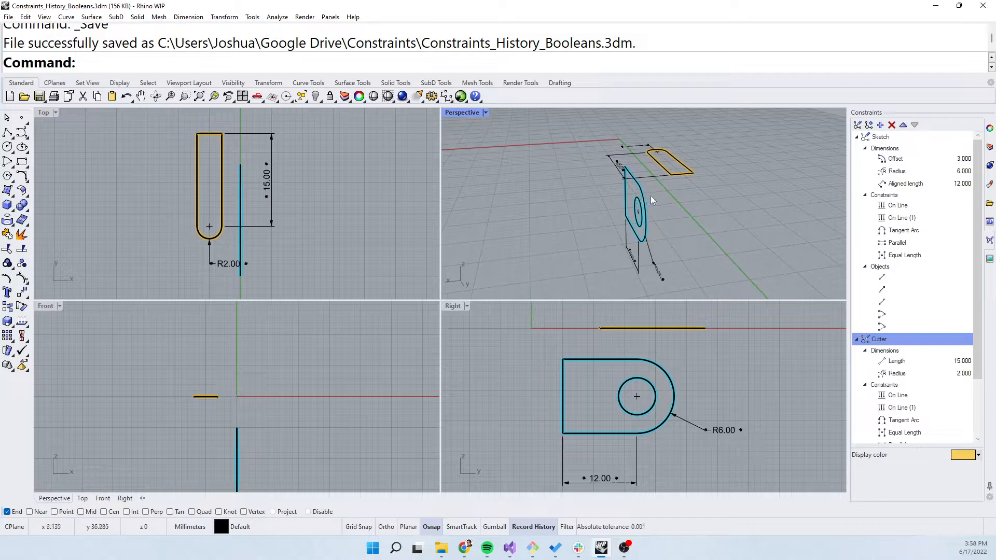
pyautogui.moveTo(666, 214); pyautogui.dragTo(633, 202, button='right')
pyautogui.moveTo(741, 194)
pyautogui.mouseDown(button='right')
pyautogui.moveTo(685, 205)
pyautogui.moveTo(628, 159)
pyautogui.moveTo(631, 169)
pyautogui.moveTo(623, 138)
pyautogui.mouseUp(button='right')
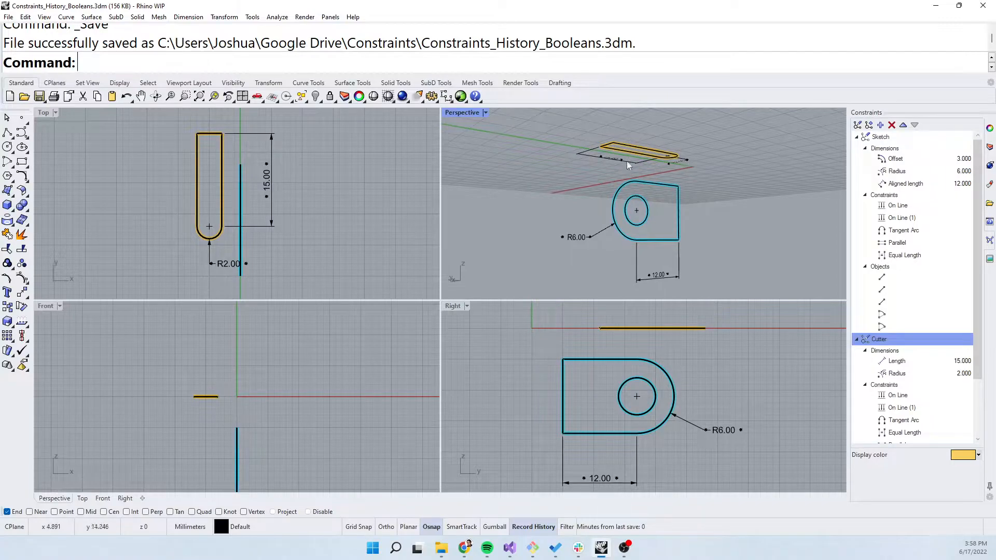
pyautogui.moveTo(636, 200)
pyautogui.mouseDown(button='right')
pyautogui.moveTo(727, 266)
pyautogui.moveTo(698, 250)
pyautogui.mouseUp(button='right')
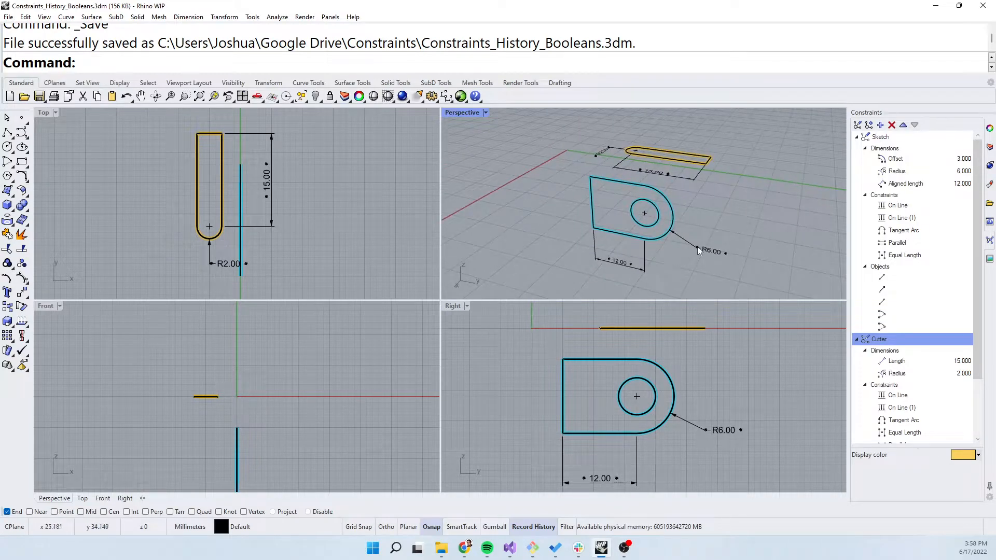
pyautogui.doubleClick(463, 114)
pyautogui.moveTo(563, 256)
pyautogui.mouseDown(button='right')
pyautogui.moveTo(556, 289)
pyautogui.moveTo(588, 293)
pyautogui.moveTo(576, 301)
pyautogui.mouseUp(button='right')
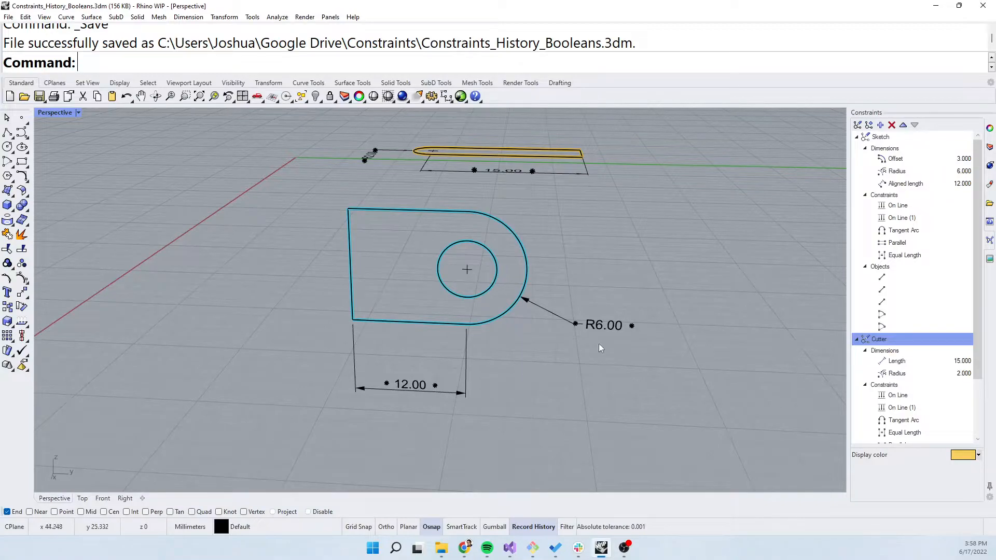
# Test the outer arc's radius dimension by setting it to 8 mm and back to 6 mm
pyautogui.doubleClick(606, 331)
pyautogui.write('8')
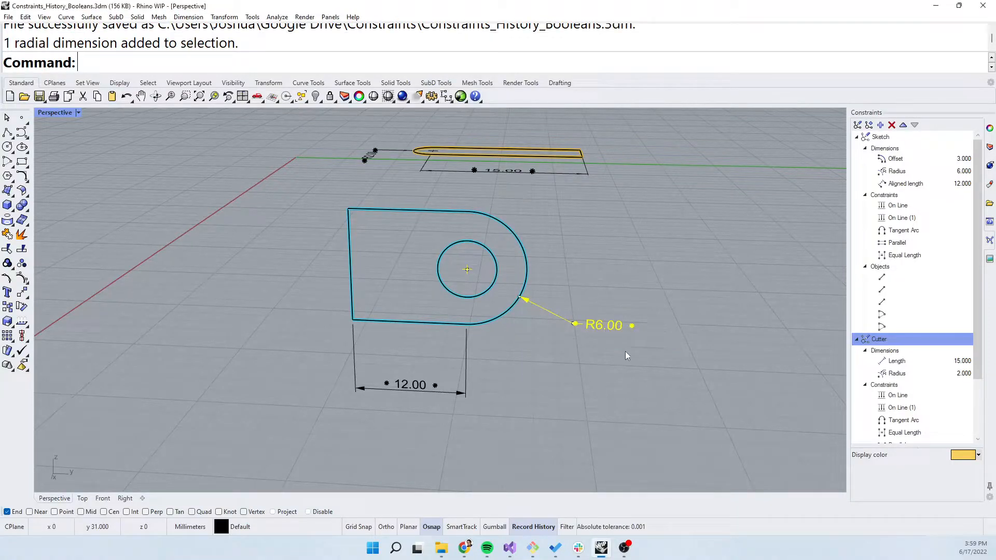
pyautogui.press('Return')
pyautogui.moveTo(624, 351); pyautogui.dragTo(475, 244, button='right')
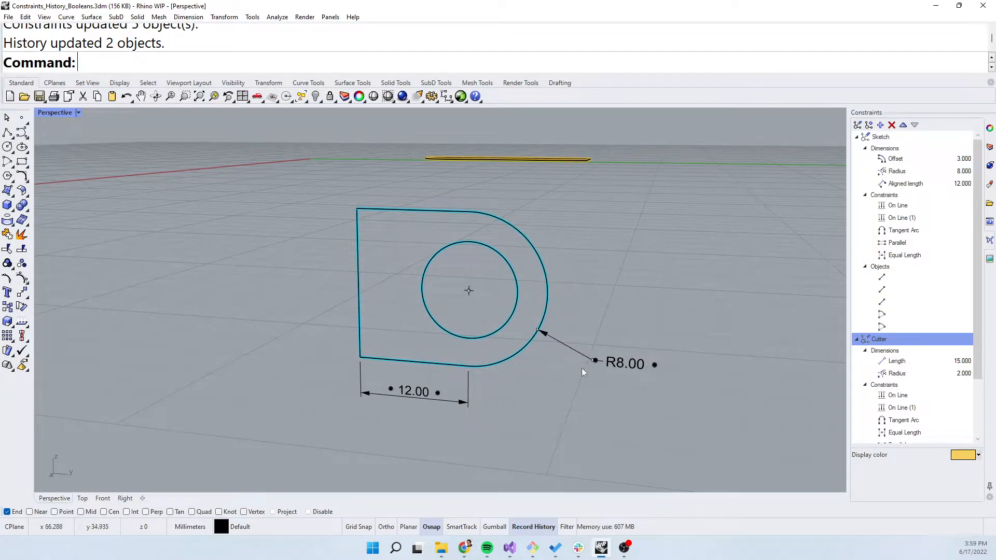
pyautogui.doubleClick(618, 365)
pyautogui.write('6')
pyautogui.press('Return')
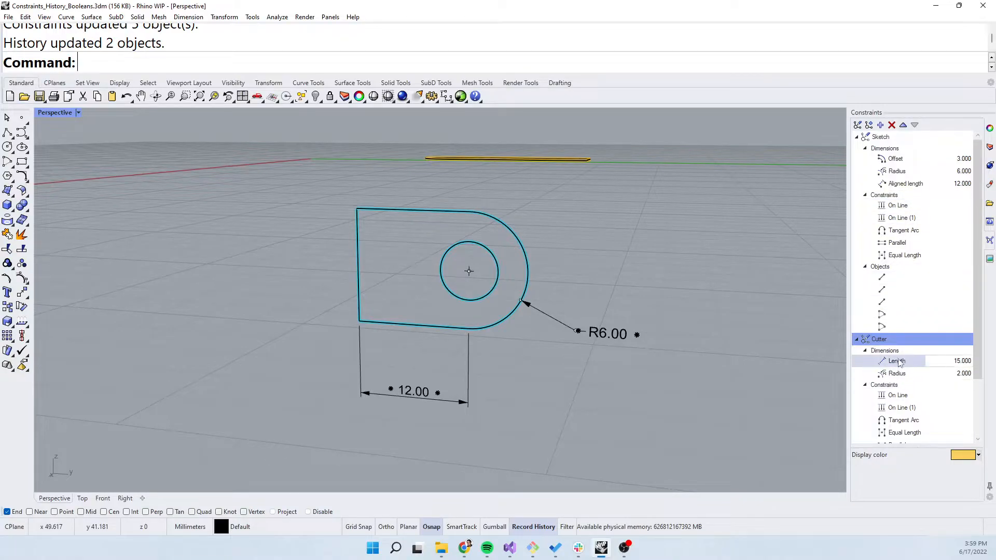
# Inspect which constraints belong to the inner circle and the outer arc, and clear the selection
pyautogui.click(497, 283)
pyautogui.click(529, 285)
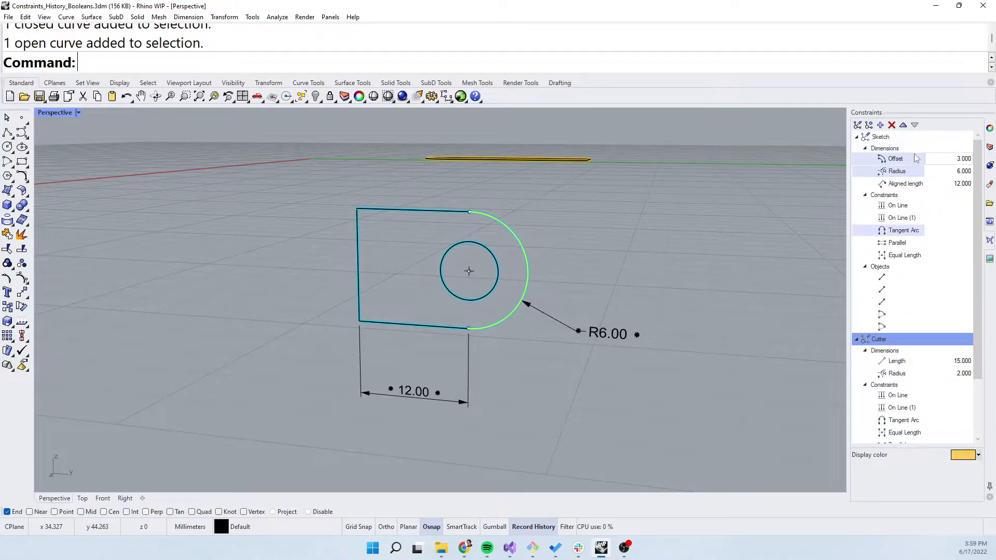
pyautogui.click(597, 261)
# Set the linear dimension of the profile's straight lower edge to 14 mm
pyautogui.moveTo(437, 413); pyautogui.dragTo(452, 400, button='right')
pyautogui.doubleClick(409, 403)
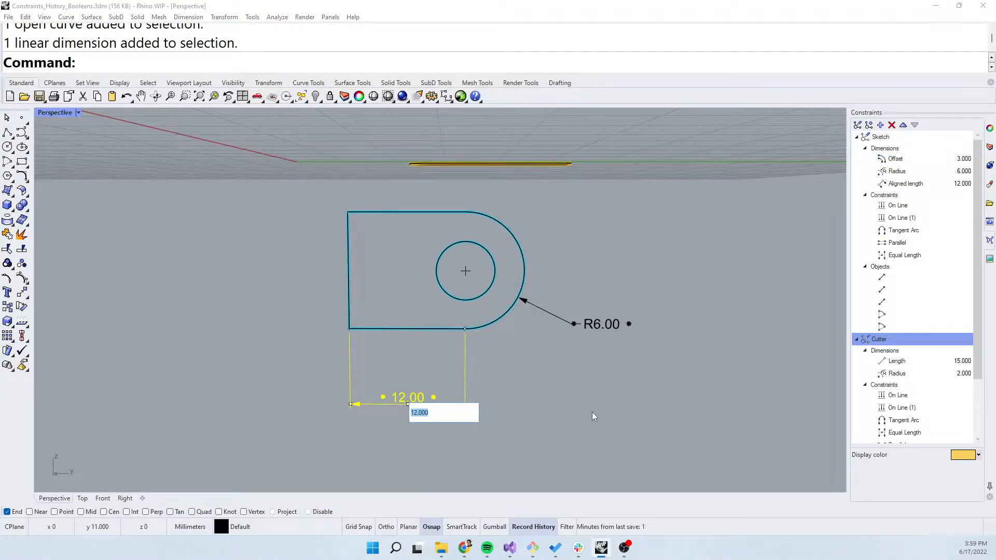
pyautogui.press('Return')
pyautogui.moveTo(549, 347); pyautogui.dragTo(396, 405, button='right')
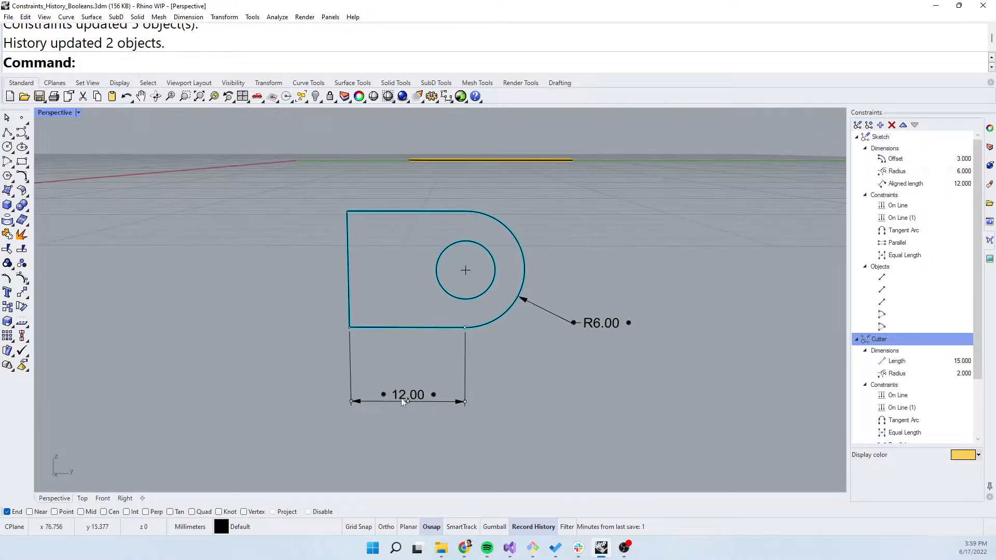
pyautogui.doubleClick(395, 403)
pyautogui.write('14')
pyautogui.press('Return')
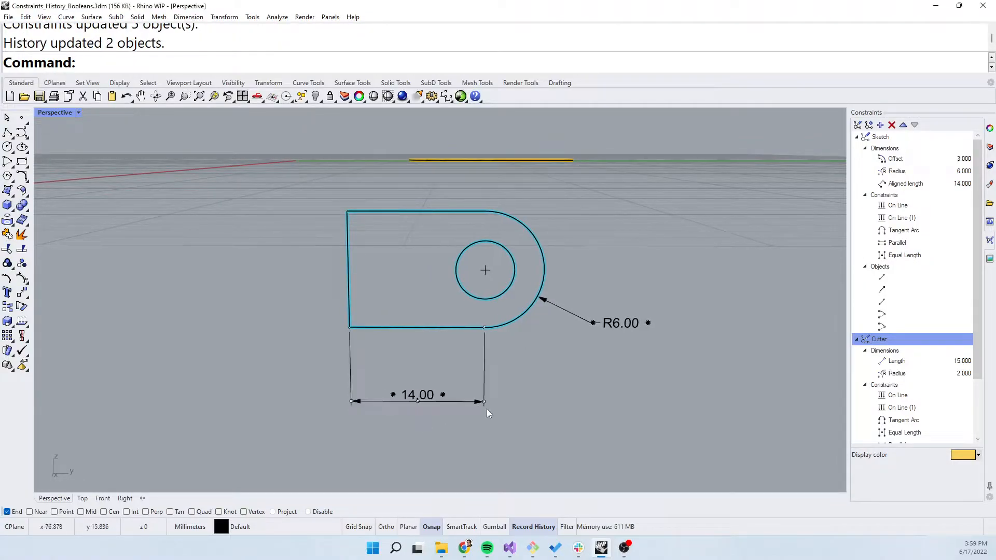
# Set the length of the profile's straight lower edge to 10 mm
pyautogui.doubleClick(427, 403)
pyautogui.write('10')
pyautogui.press('Return')
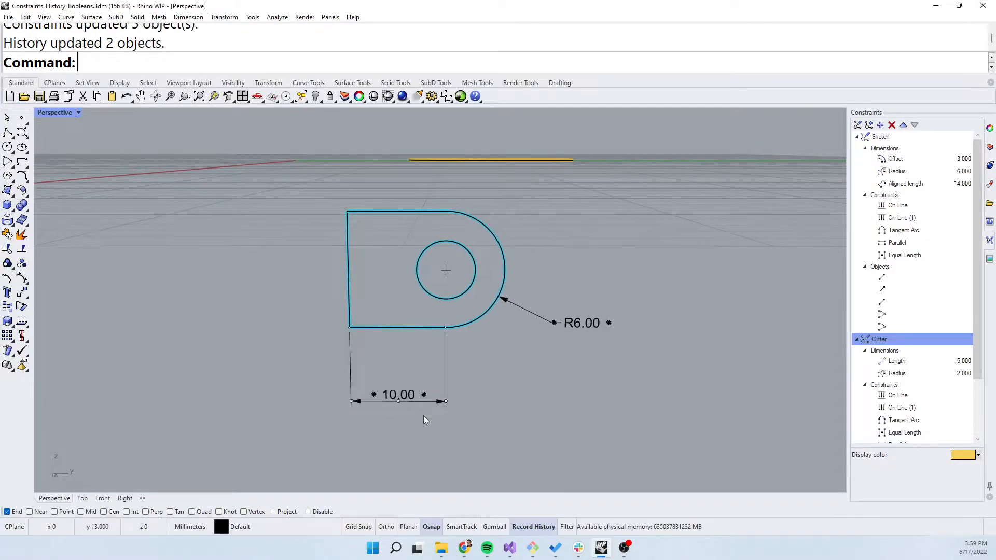
# Test the Cutter sketch's length dimension by setting it to 17 mm and back to 15 mm
pyautogui.moveTo(608, 268)
pyautogui.mouseDown(button='right')
pyautogui.moveTo(544, 306)
pyautogui.moveTo(476, 320)
pyautogui.moveTo(529, 305)
pyautogui.moveTo(543, 312)
pyautogui.moveTo(511, 322)
pyautogui.moveTo(543, 294)
pyautogui.moveTo(469, 306)
pyautogui.moveTo(579, 340)
pyautogui.moveTo(543, 368)
pyautogui.mouseUp(button='right')
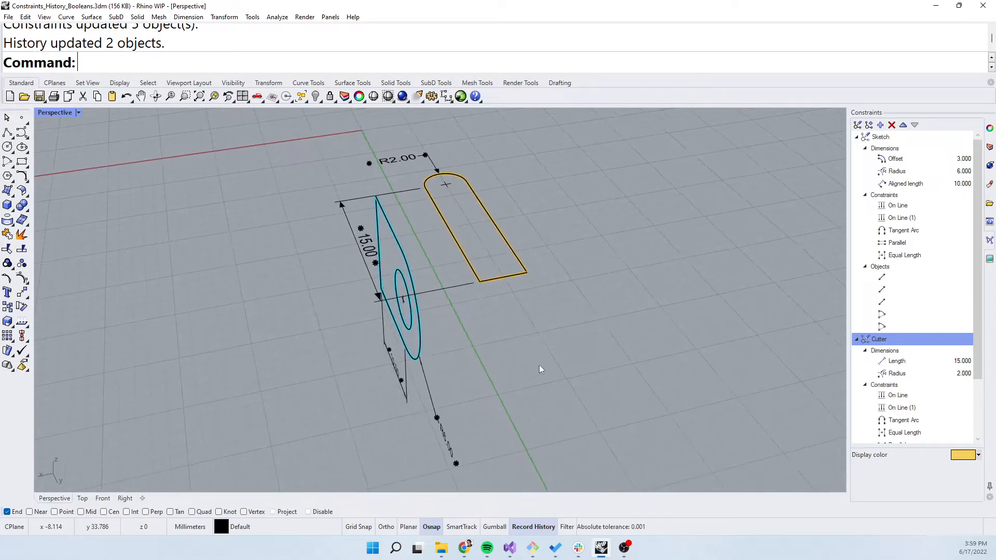
pyautogui.moveTo(376, 242); pyautogui.dragTo(490, 282, button='right')
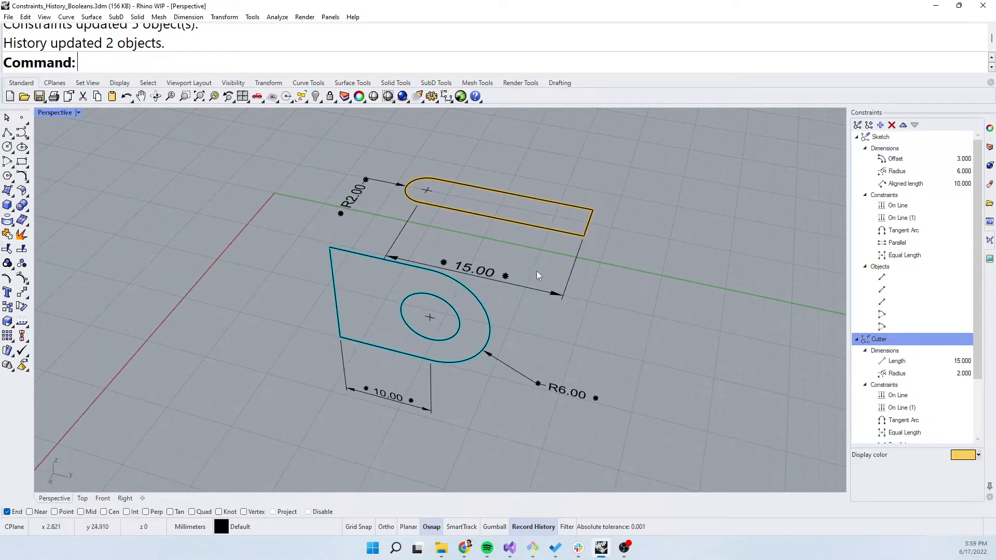
pyautogui.doubleClick(482, 272)
pyautogui.write('17')
pyautogui.press('Return')
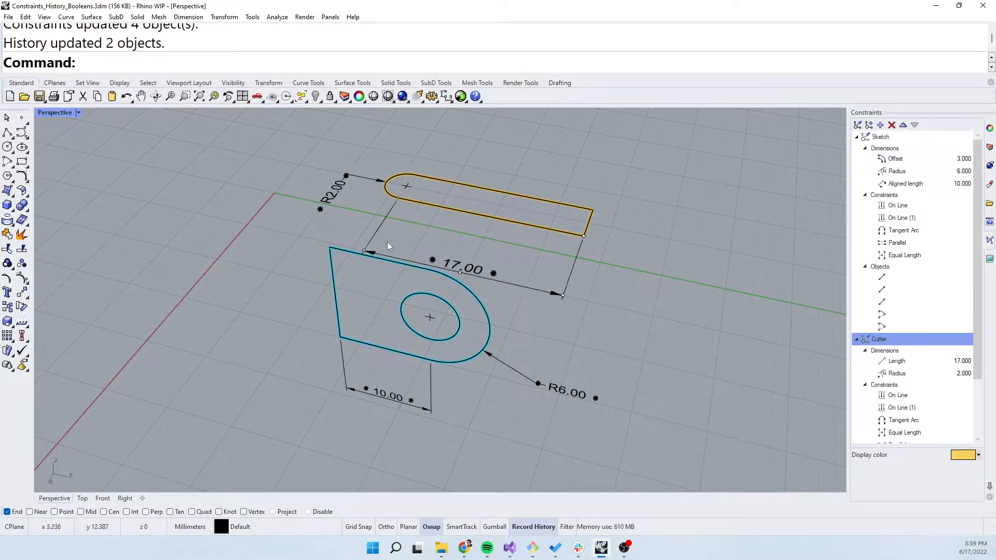
pyautogui.doubleClick(492, 278)
pyautogui.write('15')
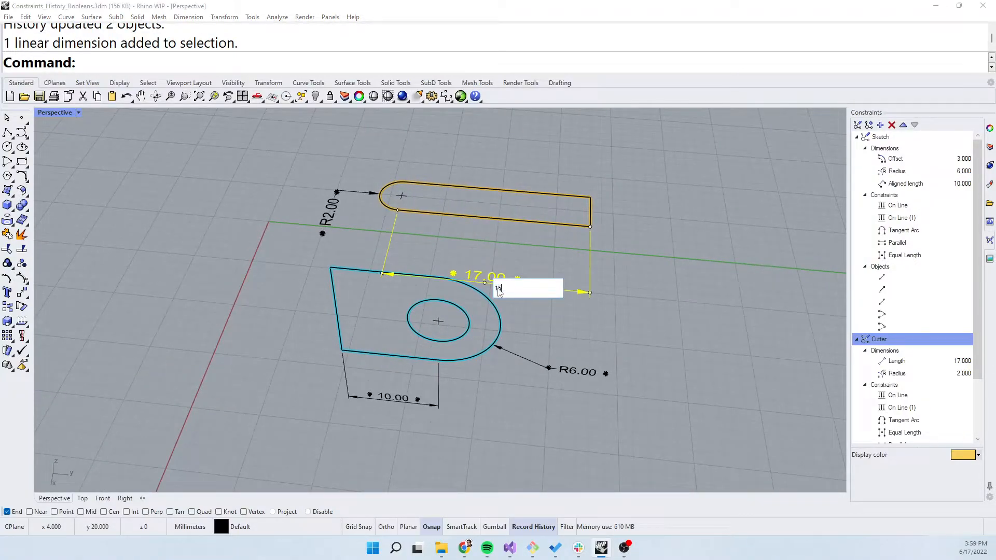
pyautogui.press('Return')
# Test the Cutter sketch's end radius by setting it to 2.5 mm and back to 2 mm
pyautogui.doubleClick(355, 212)
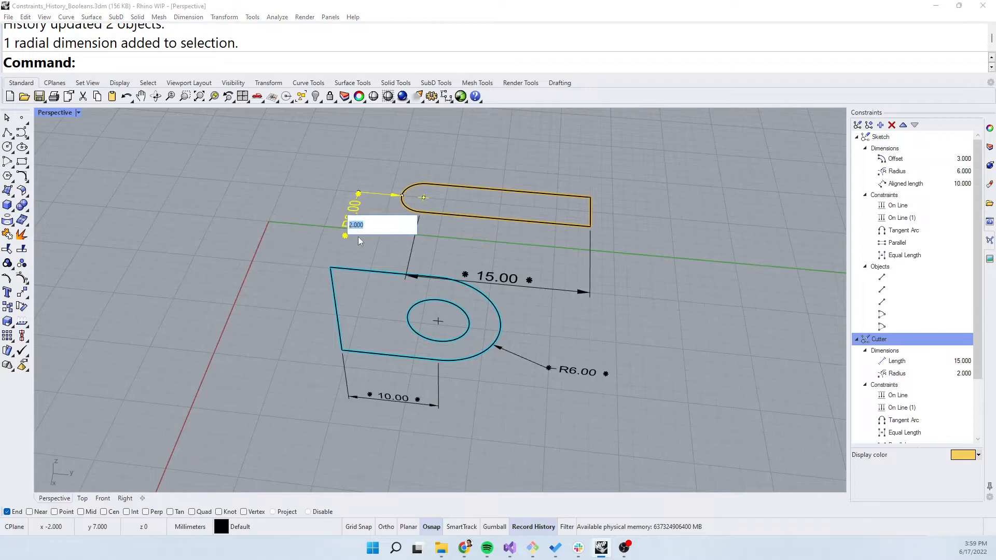
pyautogui.write('2.5')
pyautogui.press('Return')
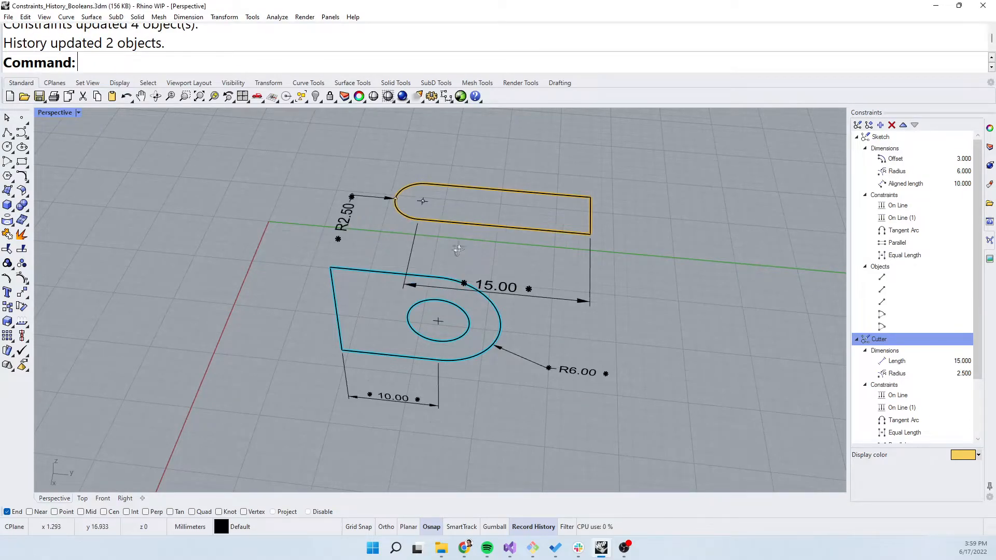
pyautogui.click(347, 199)
pyautogui.doubleClick(347, 210)
pyautogui.write('2')
pyautogui.press('Return')
# Extrude the rounded outer profile together with its inner circle as a 10 mm deep solid towards the Cutter sketch's side, using ExtrudeCrv
pyautogui.moveTo(316, 283)
pyautogui.mouseDown(button='right')
pyautogui.moveTo(345, 300)
pyautogui.moveTo(496, 271)
pyautogui.moveTo(563, 300)
pyautogui.moveTo(530, 312)
pyautogui.moveTo(623, 284)
pyautogui.mouseUp(button='right')
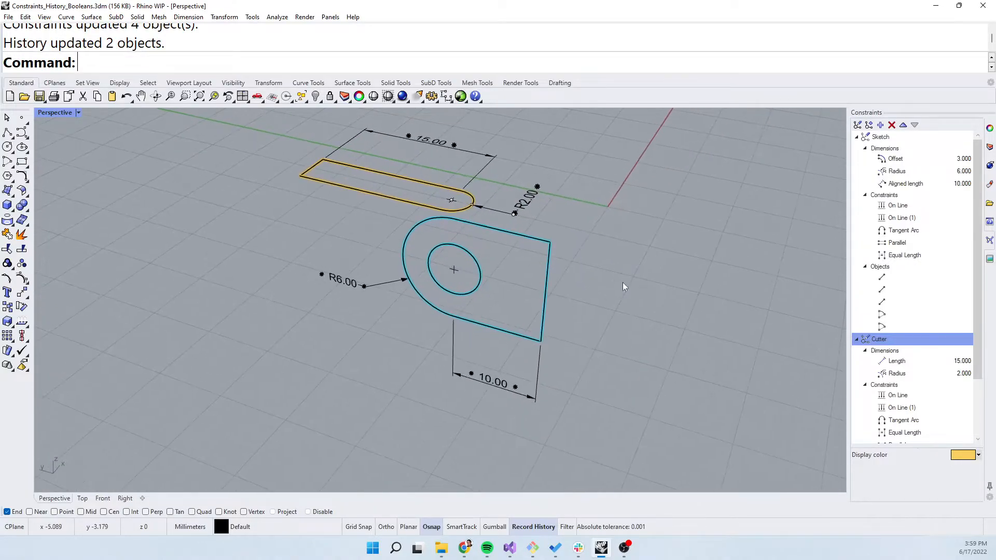
pyautogui.click(525, 237)
pyautogui.click(611, 337)
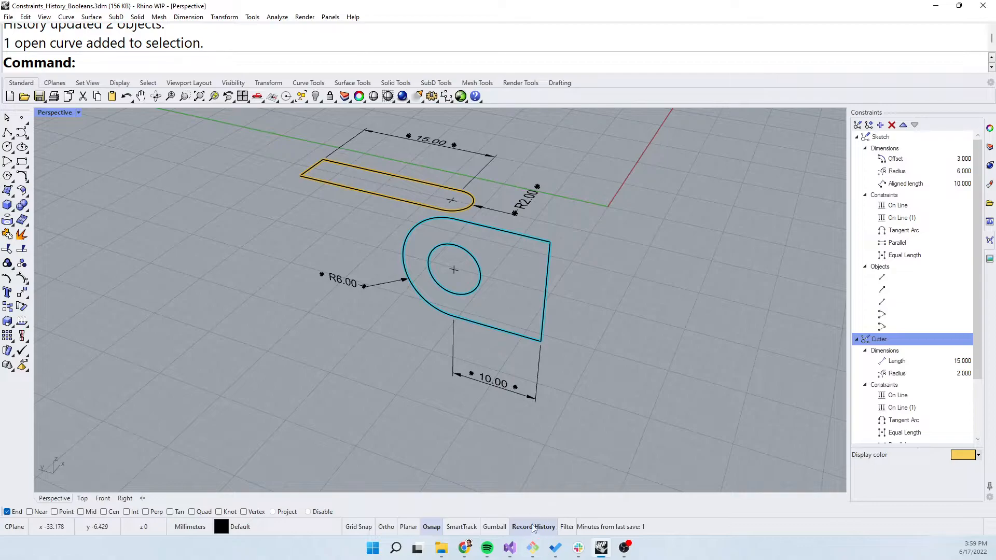
pyautogui.click(514, 233)
pyautogui.keyDown('shift'); pyautogui.click(428, 223); pyautogui.keyUp('shift')
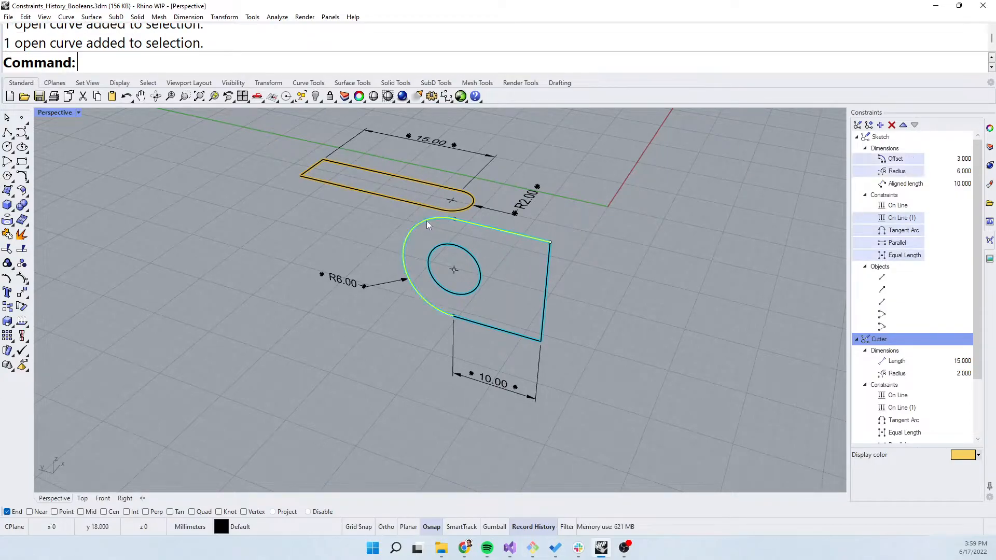
pyautogui.keyDown('shift'); pyautogui.click(449, 295); pyautogui.keyUp('shift')
pyautogui.keyDown('shift'); pyautogui.click(543, 318); pyautogui.keyUp('shift')
pyautogui.keyDown('shift'); pyautogui.click(529, 337); pyautogui.keyUp('shift')
pyautogui.write('ExtrudeCrv')
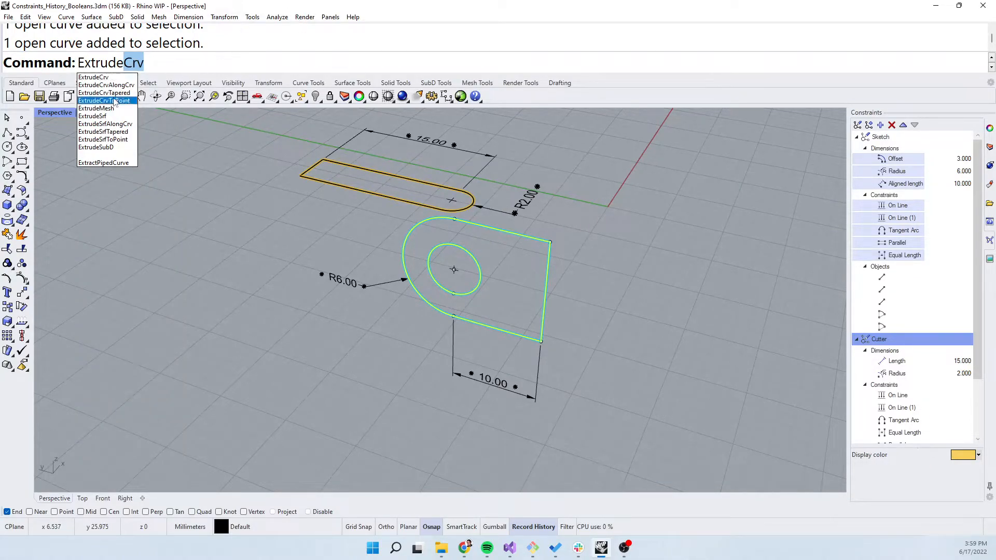
pyautogui.press('Return')
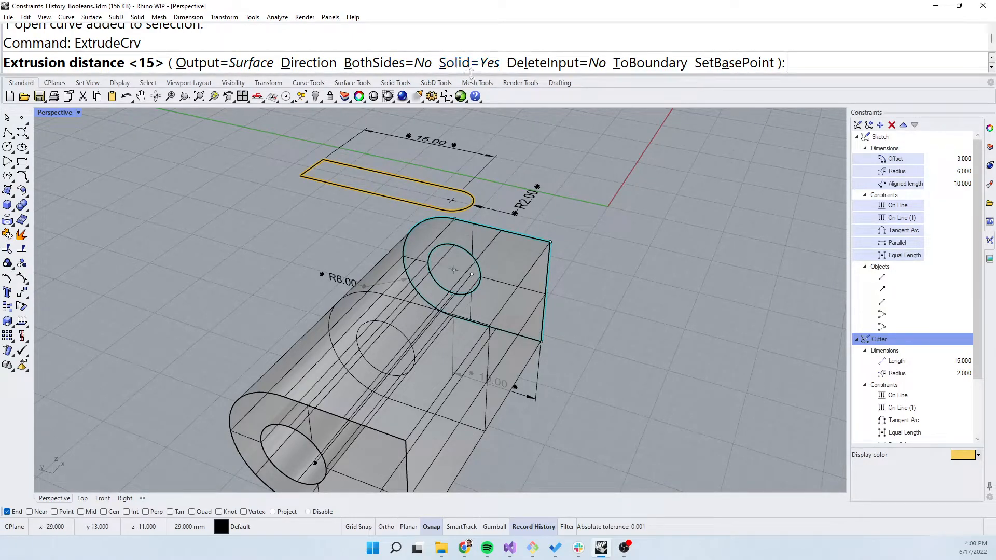
pyautogui.moveTo(487, 360); pyautogui.dragTo(374, 342, button='right')
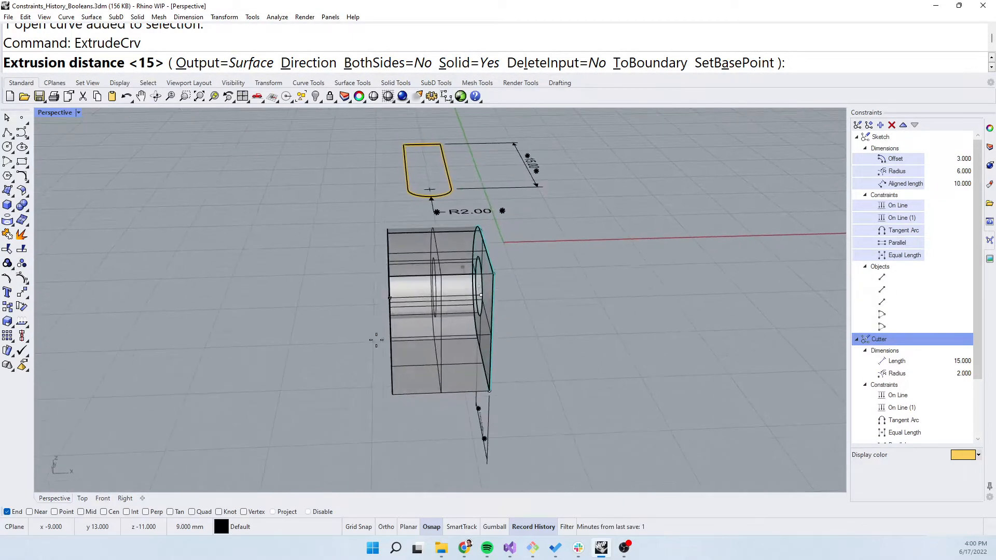
pyautogui.doubleClick(58, 112)
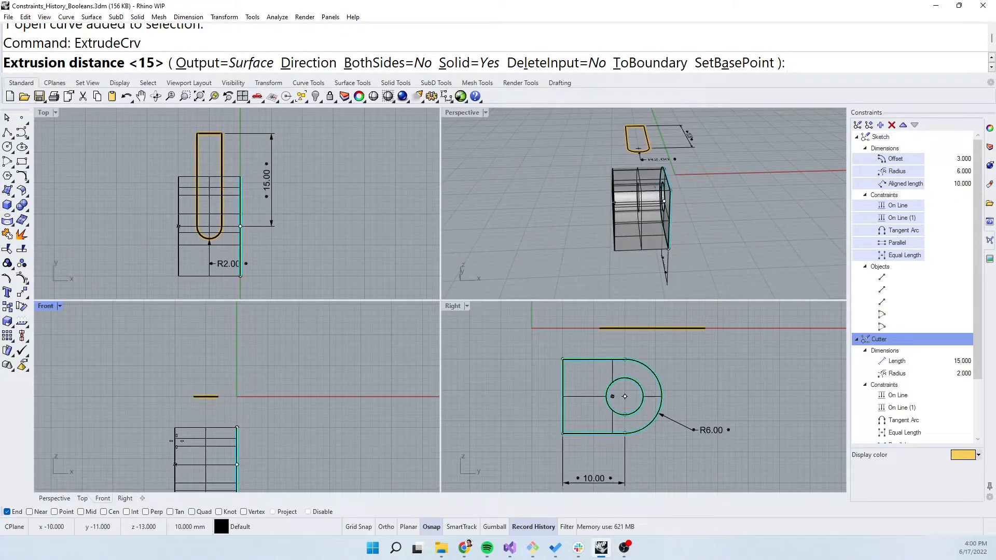
pyautogui.press('Return')
# Test the extrusion's history by setting the profile's straight-edge length to 12 mm, 14 mm and back to 10 mm
pyautogui.moveTo(552, 245); pyautogui.dragTo(631, 261, button='right')
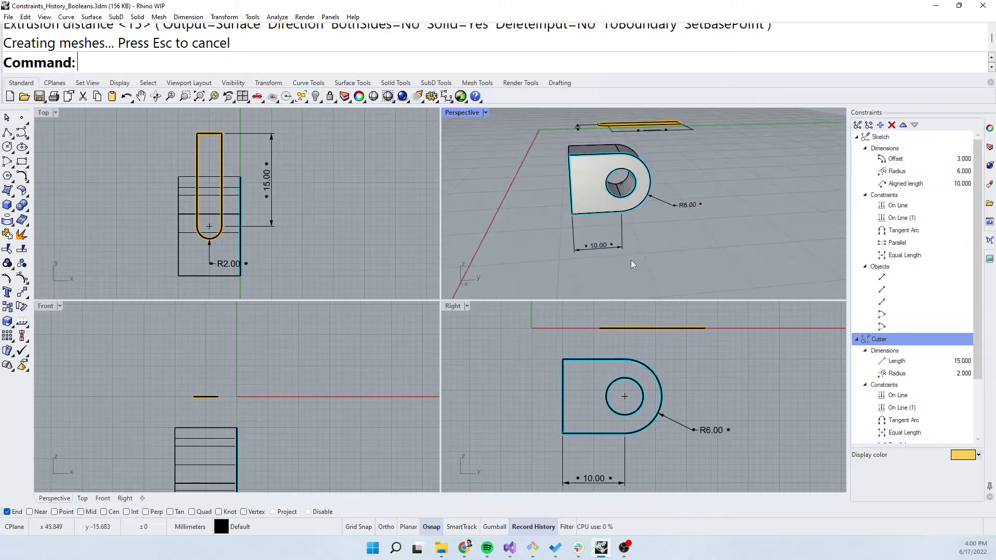
pyautogui.doubleClick(591, 248)
pyautogui.write('12')
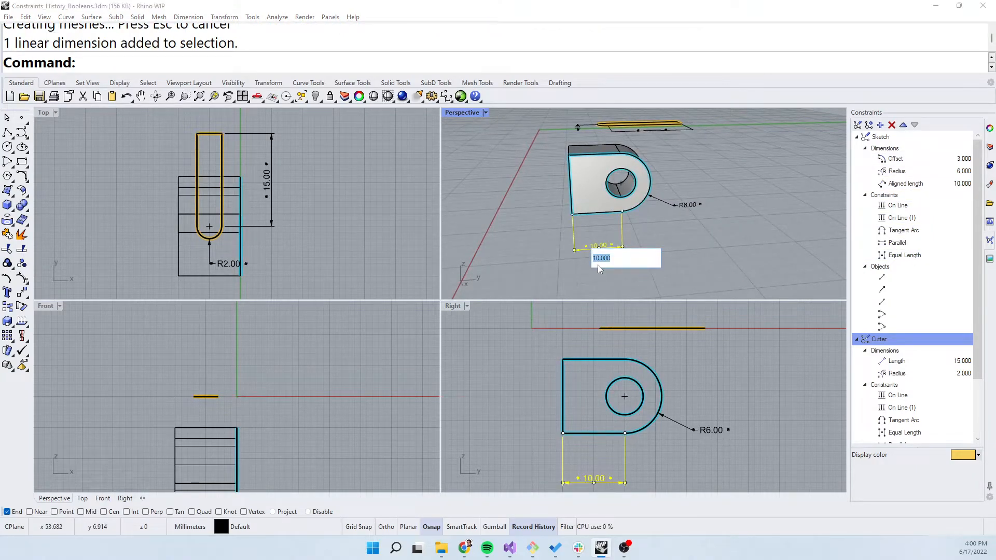
pyautogui.press('Return')
pyautogui.doubleClick(597, 247)
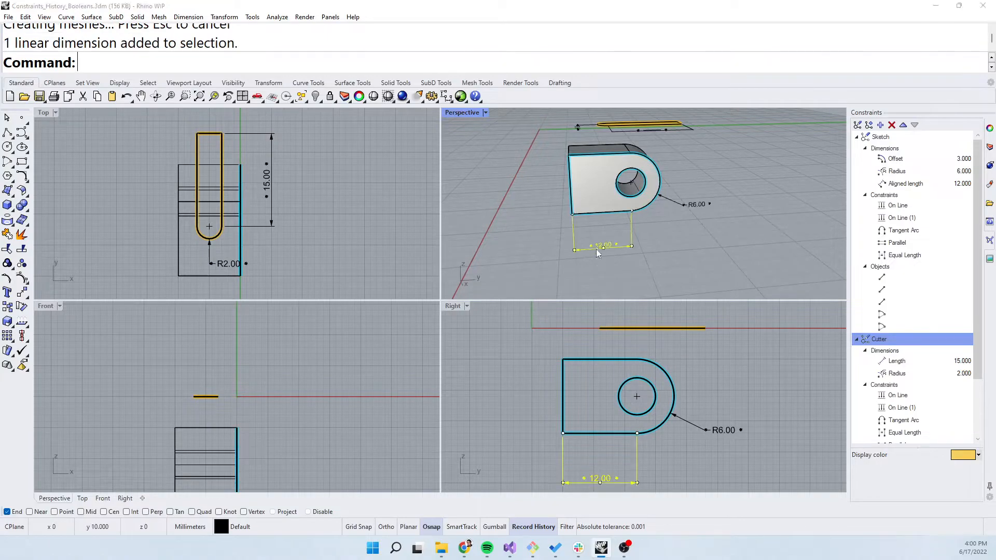
pyautogui.write('14')
pyautogui.press('Return')
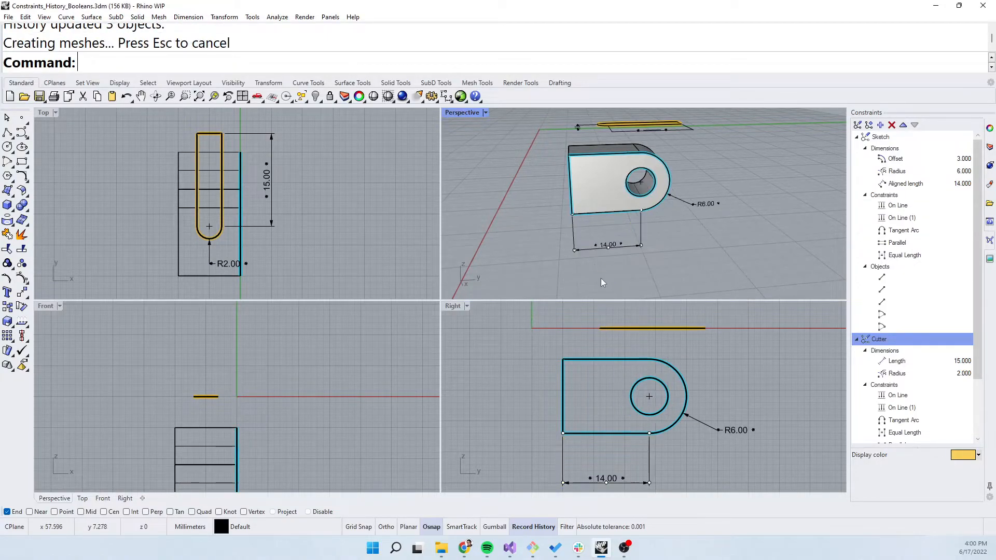
pyautogui.doubleClick(619, 246)
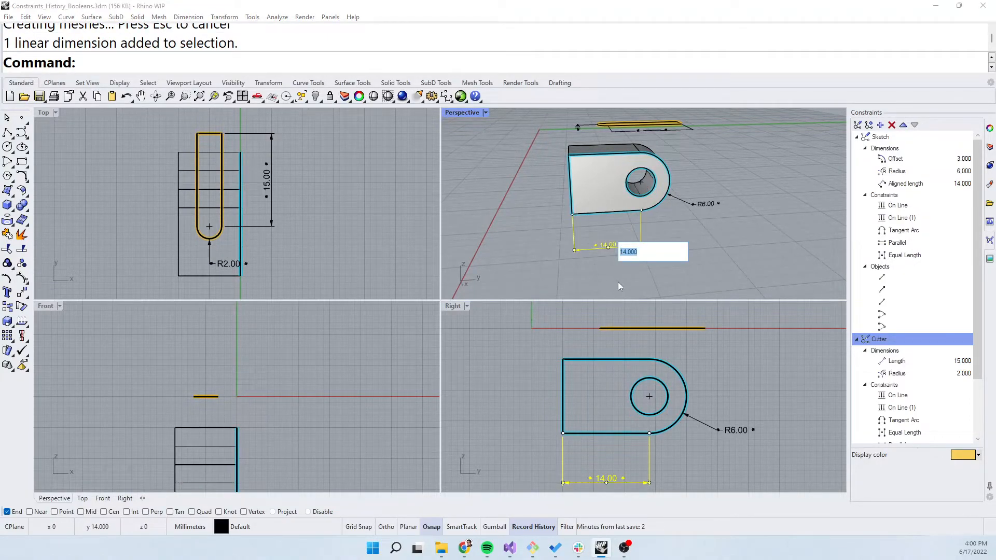
pyautogui.write('10')
pyautogui.press('Return')
# Extrude the four Cutter sketch curves straight down about 30 mm as a solid passing through the rounded body
pyautogui.moveTo(705, 210); pyautogui.dragTo(660, 211, button='right')
pyautogui.click(663, 207)
pyautogui.click(685, 213)
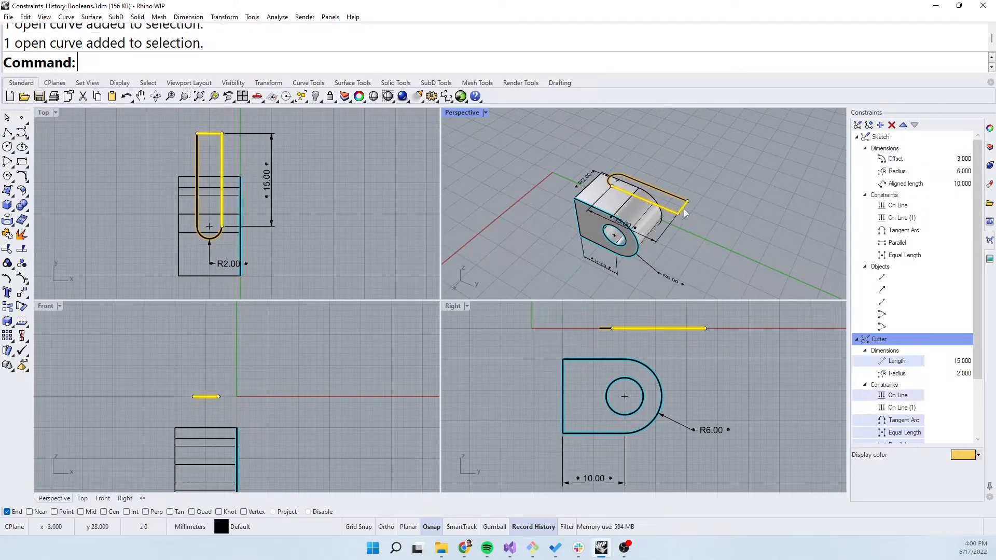
pyautogui.keyDown('shift'); pyautogui.click(666, 194); pyautogui.keyUp('shift')
pyautogui.keyDown('shift'); pyautogui.click(611, 187); pyautogui.keyUp('shift')
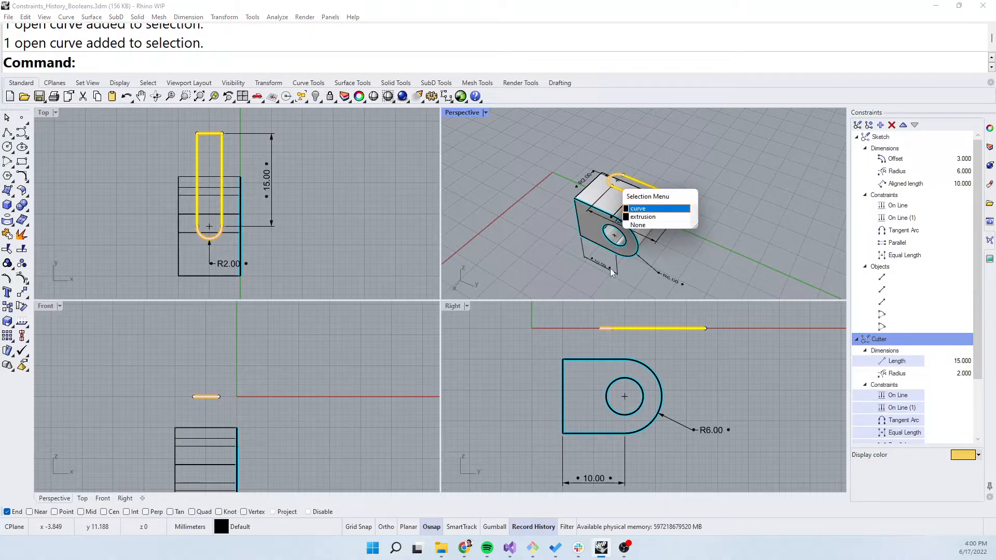
pyautogui.click(652, 216)
pyautogui.moveTo(651, 215); pyautogui.dragTo(710, 225, button='right')
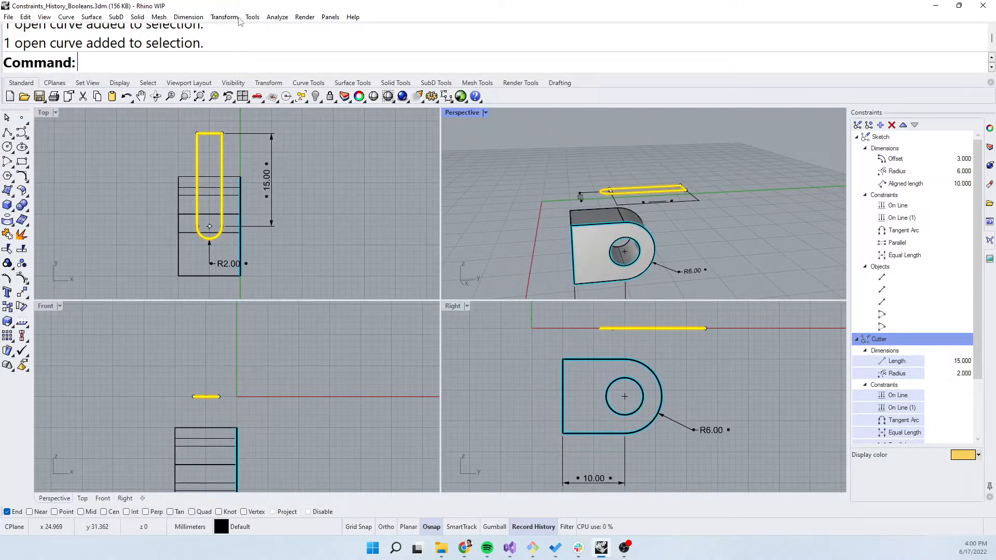
pyautogui.click(137, 17)
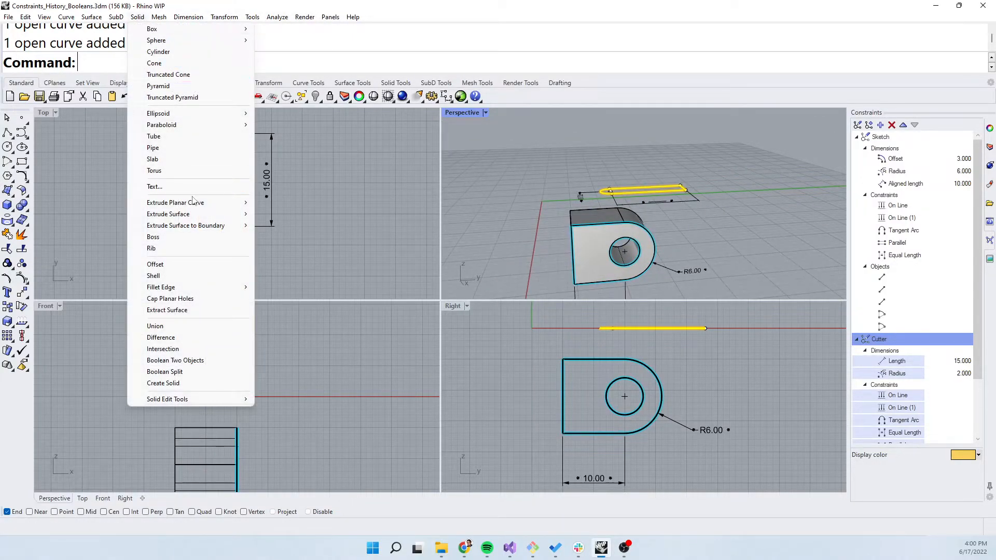
pyautogui.moveTo(211, 205)
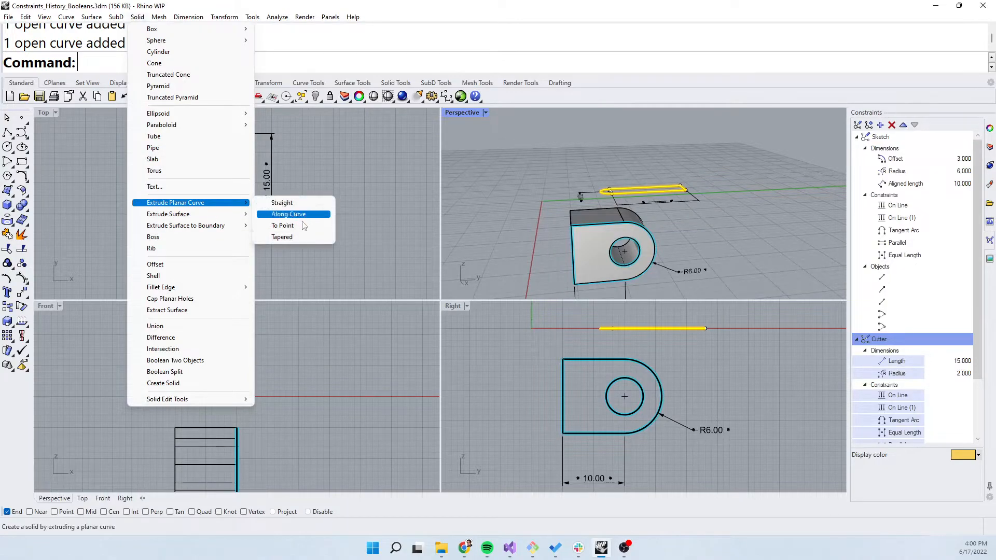
pyautogui.click(295, 207)
pyautogui.moveTo(700, 270); pyautogui.dragTo(645, 157, button='right')
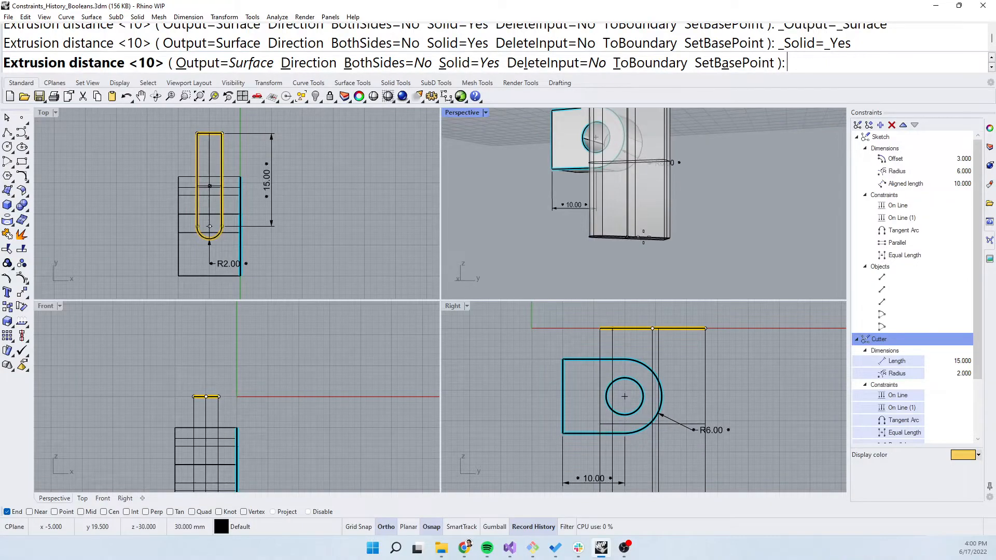
pyautogui.click(650, 233)
pyautogui.moveTo(649, 233); pyautogui.dragTo(759, 261, button='right')
pyautogui.click(759, 261)
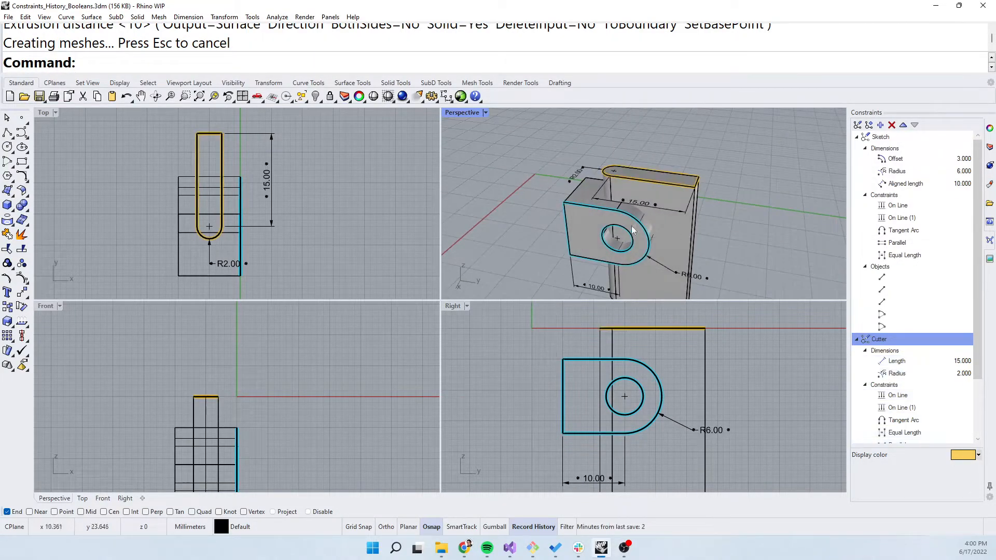
# Subtract the Cutter extrusion from the rounded body using BooleanDifference with DeleteInput set to No
pyautogui.moveTo(590, 203); pyautogui.dragTo(642, 238, button='right')
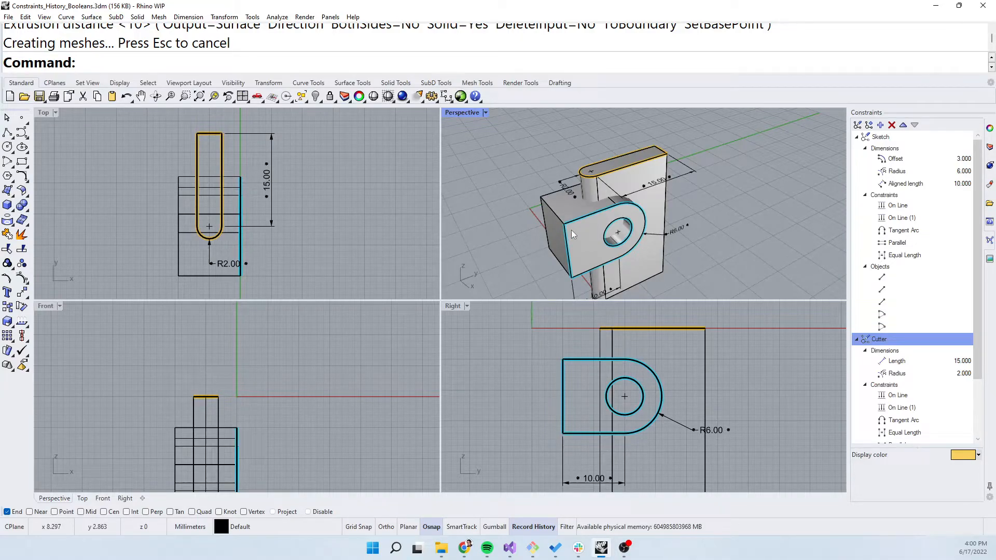
pyautogui.write('BooleanDifference')
pyautogui.press('Return')
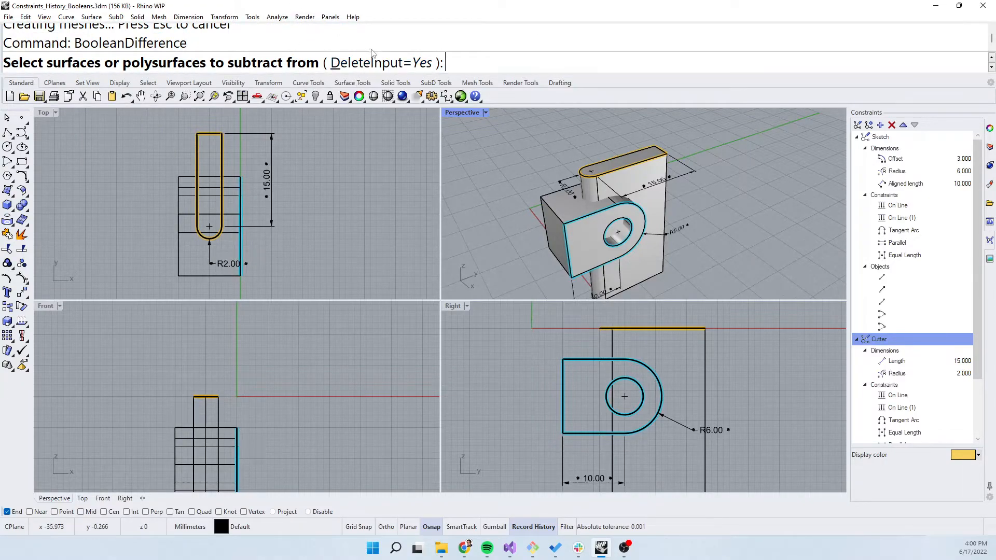
pyautogui.click(394, 64)
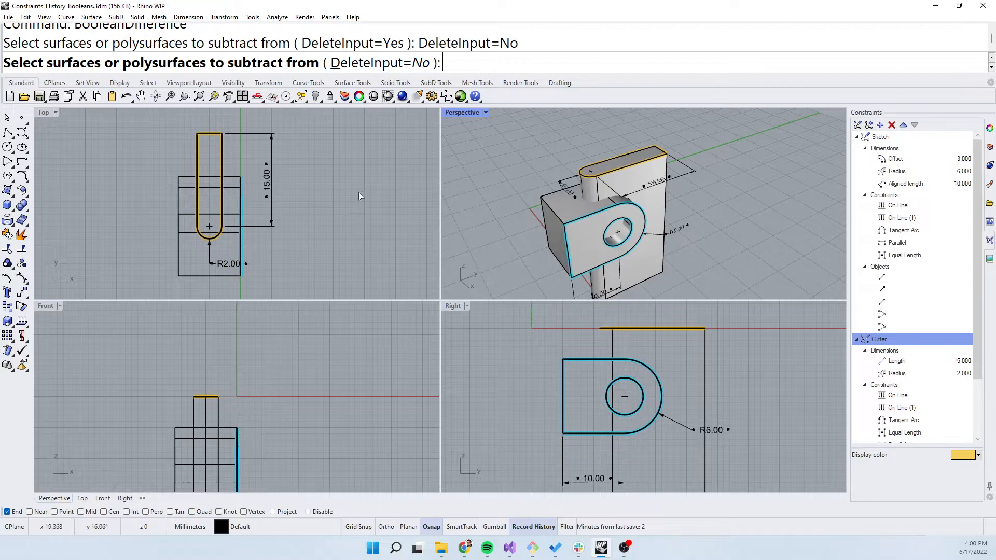
pyautogui.moveTo(474, 234); pyautogui.dragTo(574, 214, button='right')
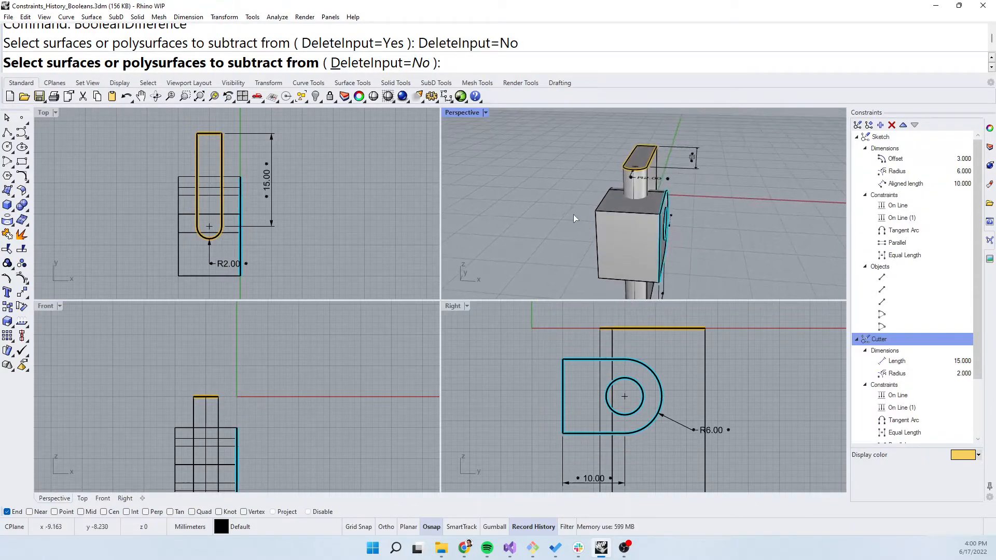
pyautogui.click(614, 229)
pyautogui.press('Return')
pyautogui.moveTo(637, 242); pyautogui.dragTo(665, 167, button='right')
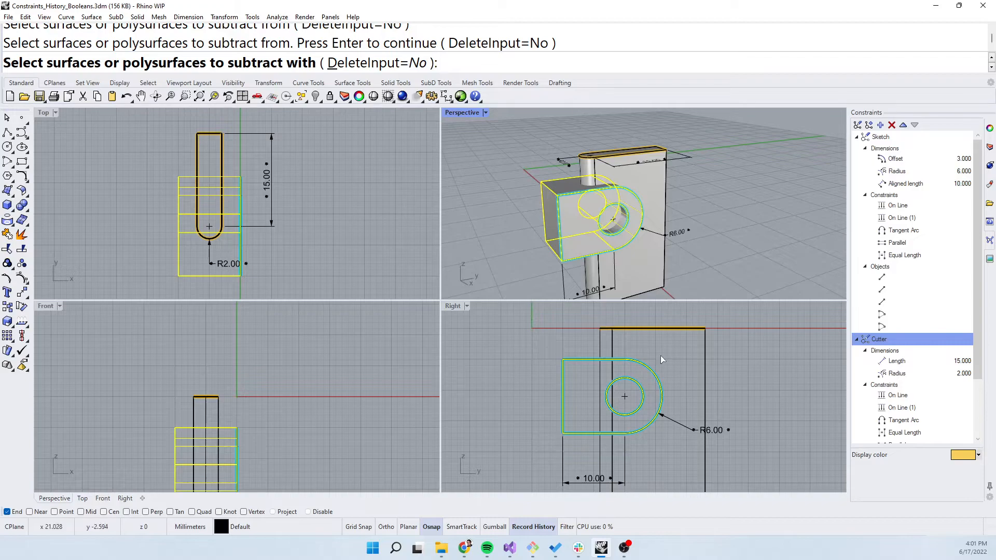
pyautogui.click(654, 205)
pyautogui.press('Return')
# Hide the Cutter extrusion and the original rounded extrusion, leaving the Boolean result in view
pyautogui.moveTo(692, 220); pyautogui.dragTo(559, 195, button='right')
pyautogui.click(653, 209)
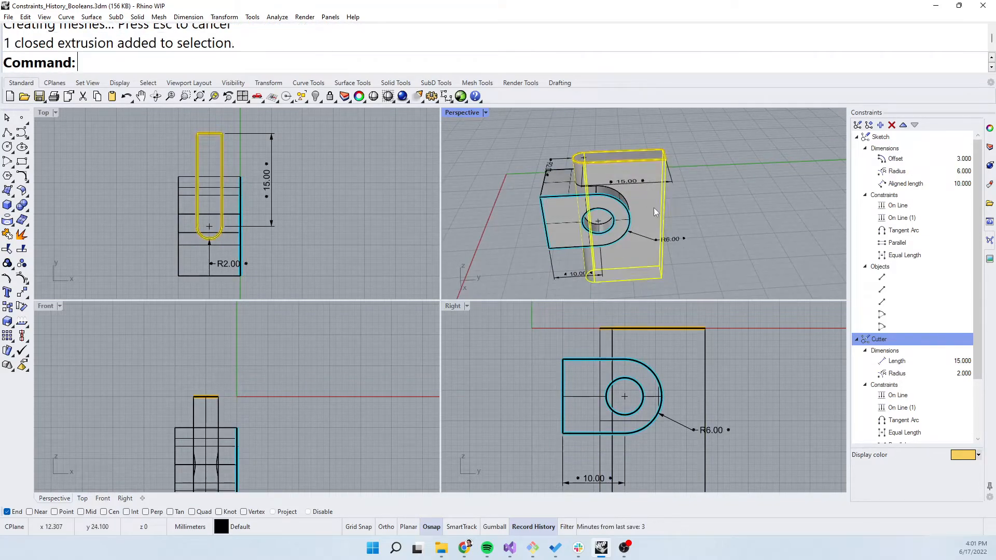
pyautogui.keyDown('shift'); pyautogui.click(556, 186); pyautogui.keyUp('shift')
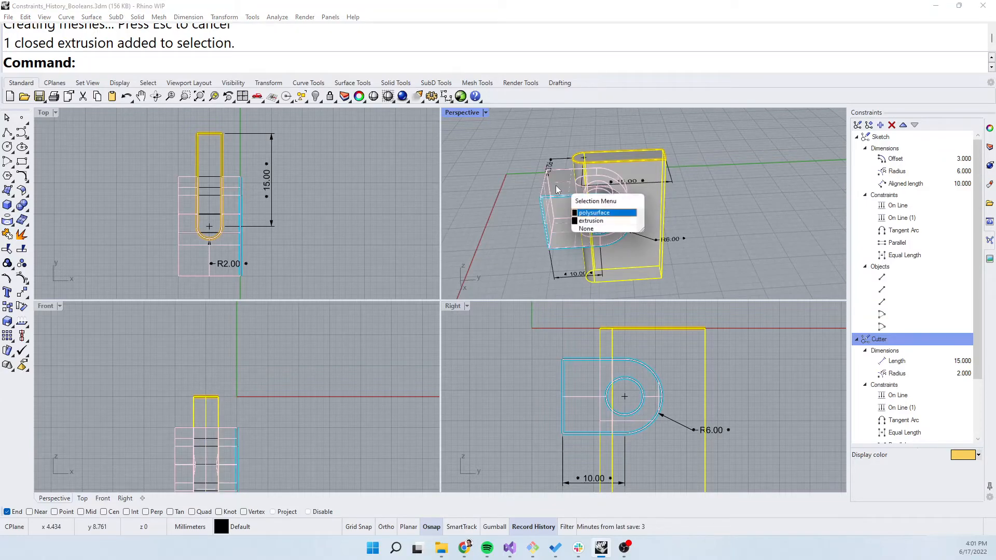
pyautogui.click(605, 223)
pyautogui.moveTo(623, 251); pyautogui.dragTo(635, 167, button='right')
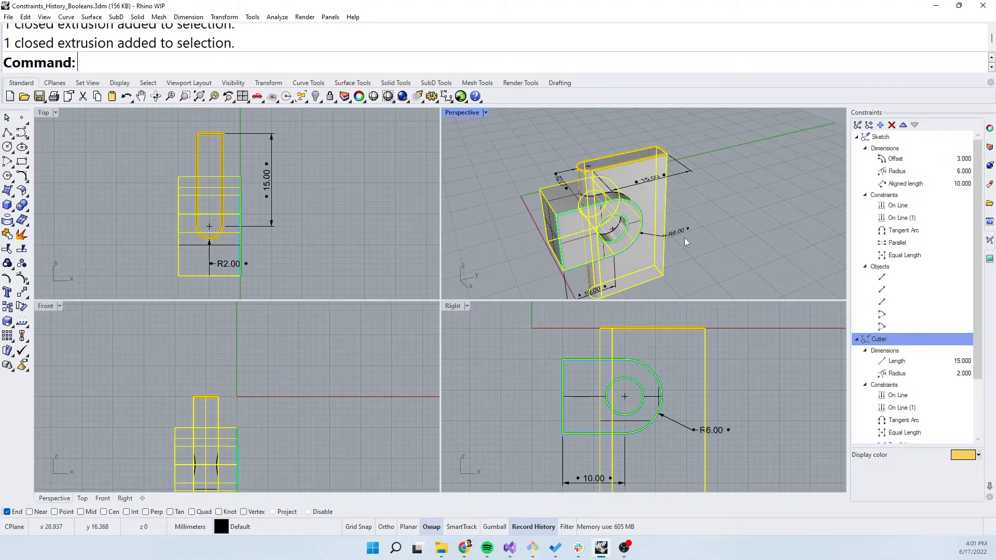
pyautogui.write('Hide')
pyautogui.press('Return')
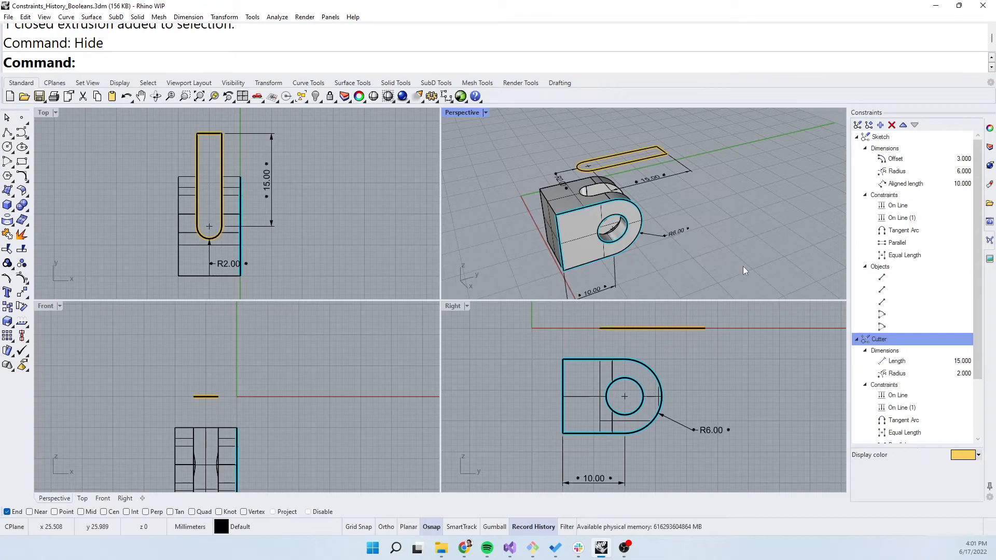
# Set the rounded profile's straight-edge length to 12 mm to test the Boolean result's history
pyautogui.moveTo(667, 252); pyautogui.dragTo(627, 218, button='right')
pyautogui.scroll(8, 606, 214)
pyautogui.doubleClick(608, 226)
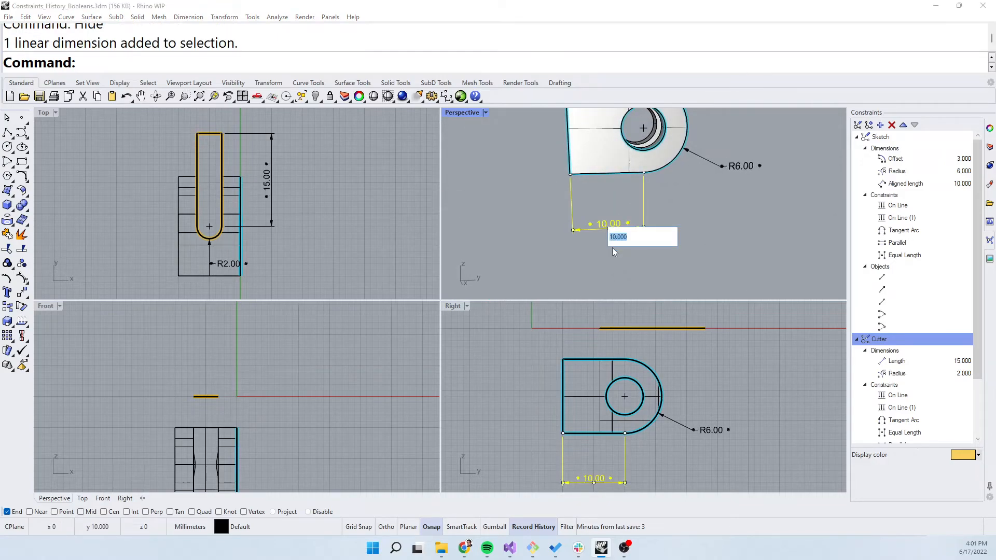
pyautogui.write('12')
pyautogui.press('Return')
# Maximize the Perspective viewport and frame the slotted body together with its sketch dimensions
pyautogui.moveTo(612, 247); pyautogui.dragTo(560, 222, button='right')
pyautogui.doubleClick(461, 112)
pyautogui.scroll(-5, 523, 214)
pyautogui.keyDown('shift'); pyautogui.moveTo(570, 290); pyautogui.dragTo(605, 296, button='right'); pyautogui.keyUp('shift')
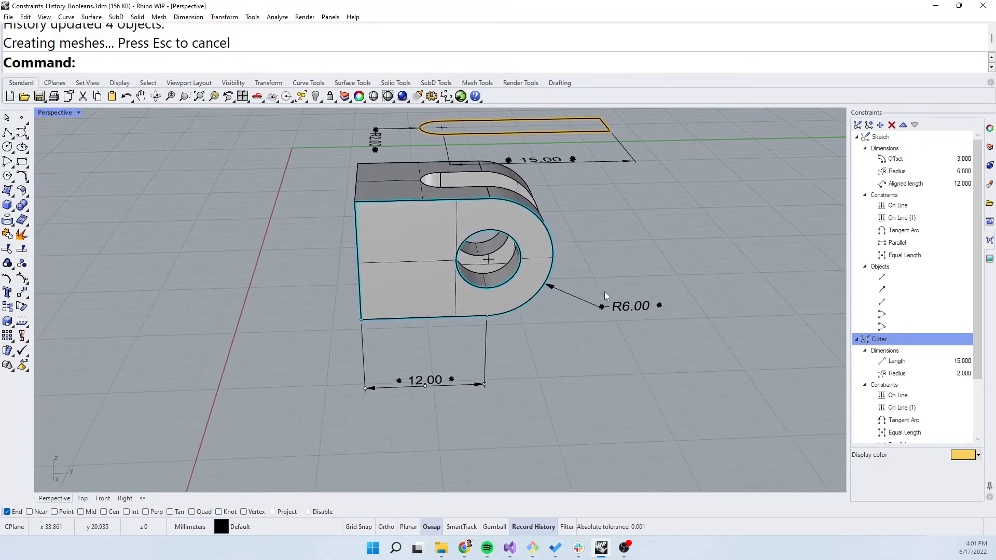